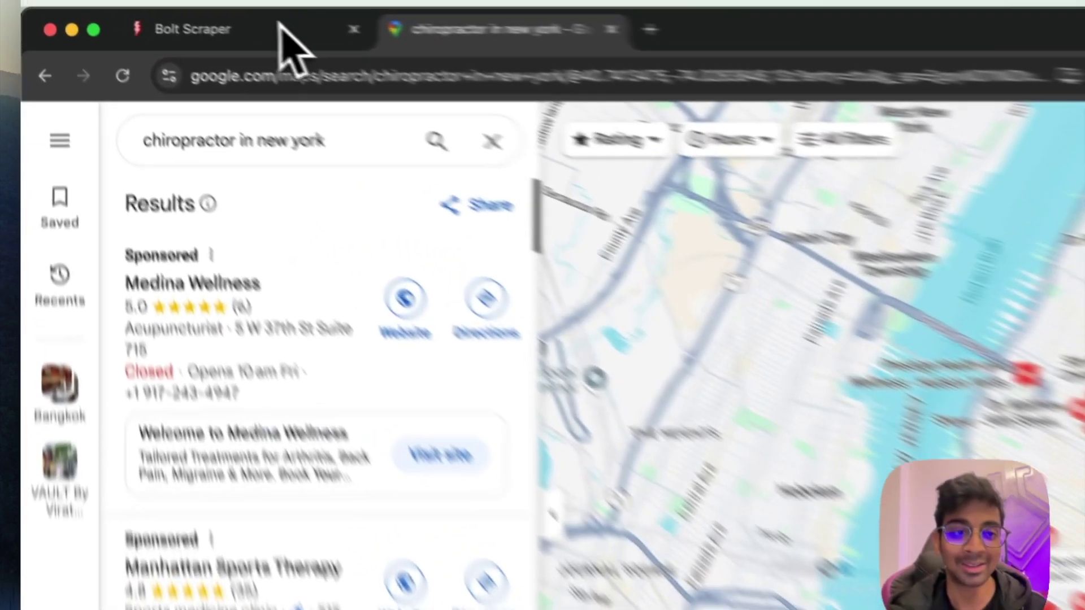
# Switch to the Bolt Scraper site, keeping the 'chiropractor in new york' Maps results in another tab
pyautogui.click(127, 6)
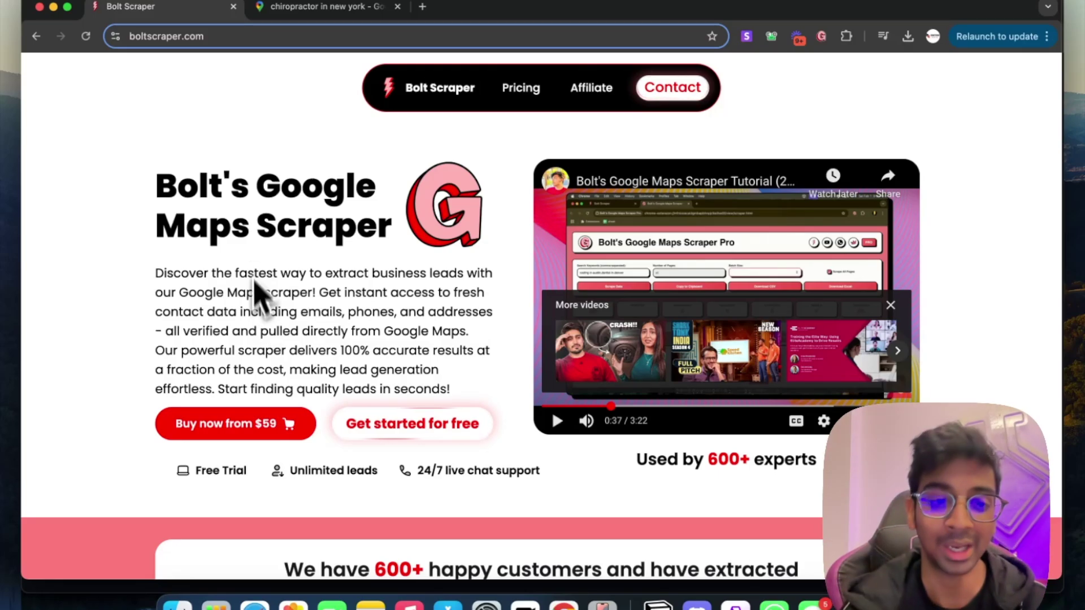
pyautogui.scroll(-5, 322, 314)
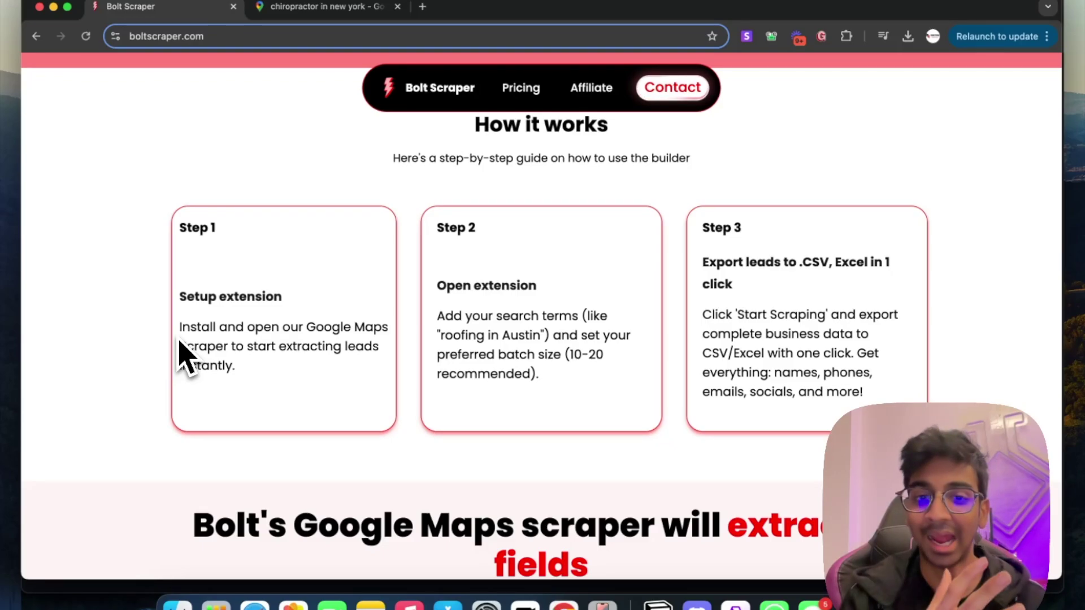
pyautogui.scroll(-3, 185, 355)
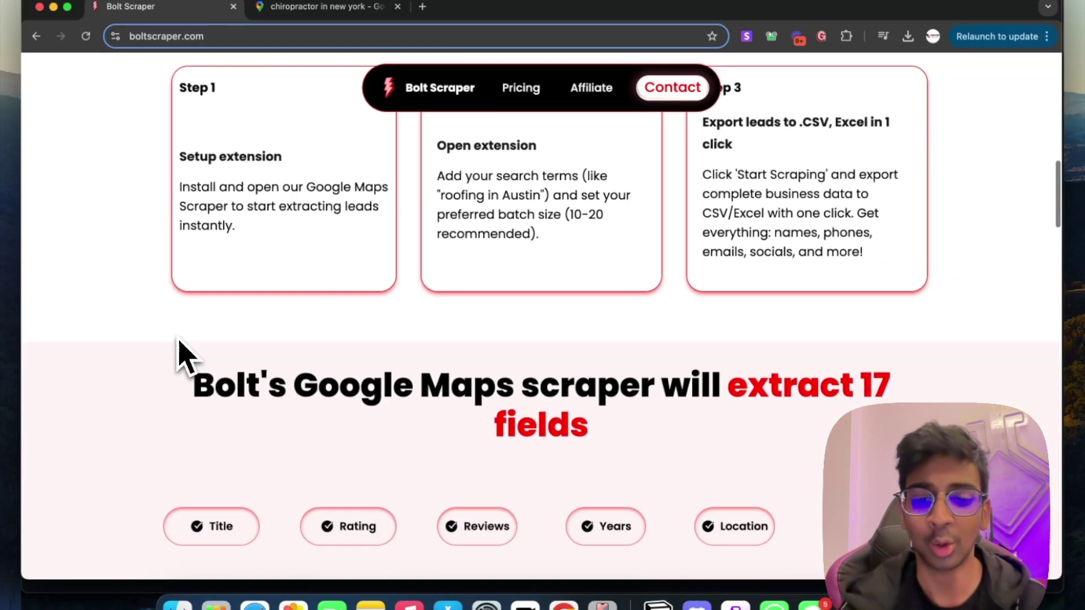
pyautogui.scroll(10, 509, 211)
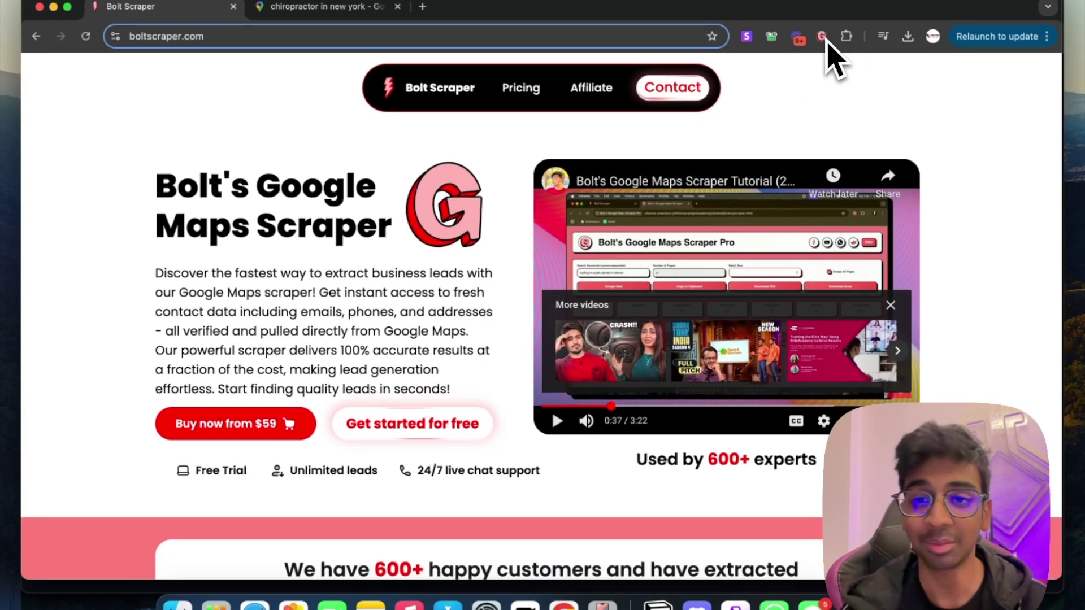
pyautogui.click(821, 36)
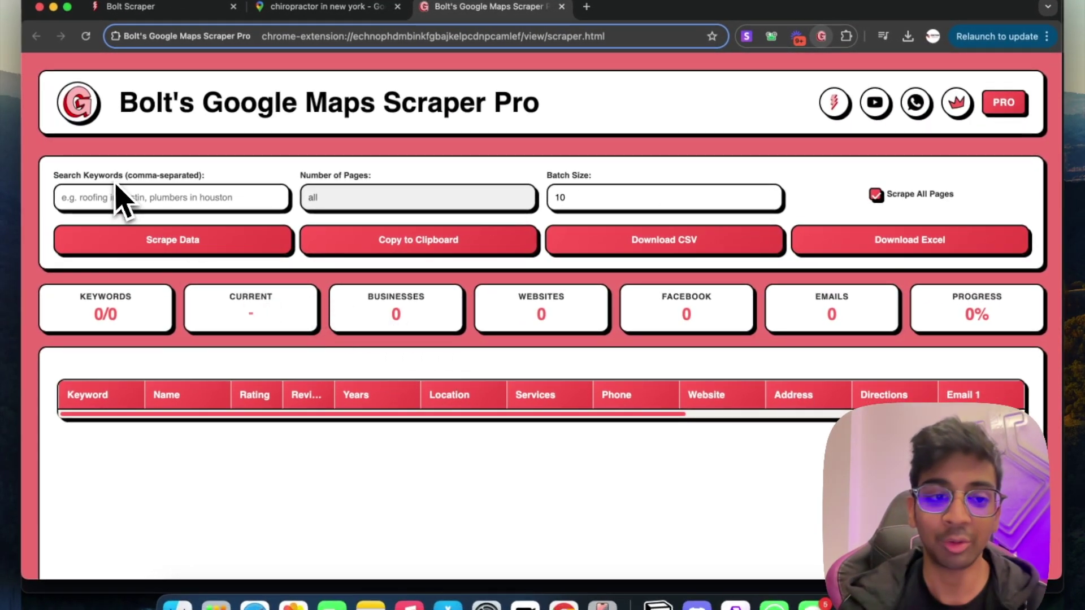
# Scrape 'chiropractors in New York' with batch size 10 in the Bolt extension
pyautogui.click(128, 197)
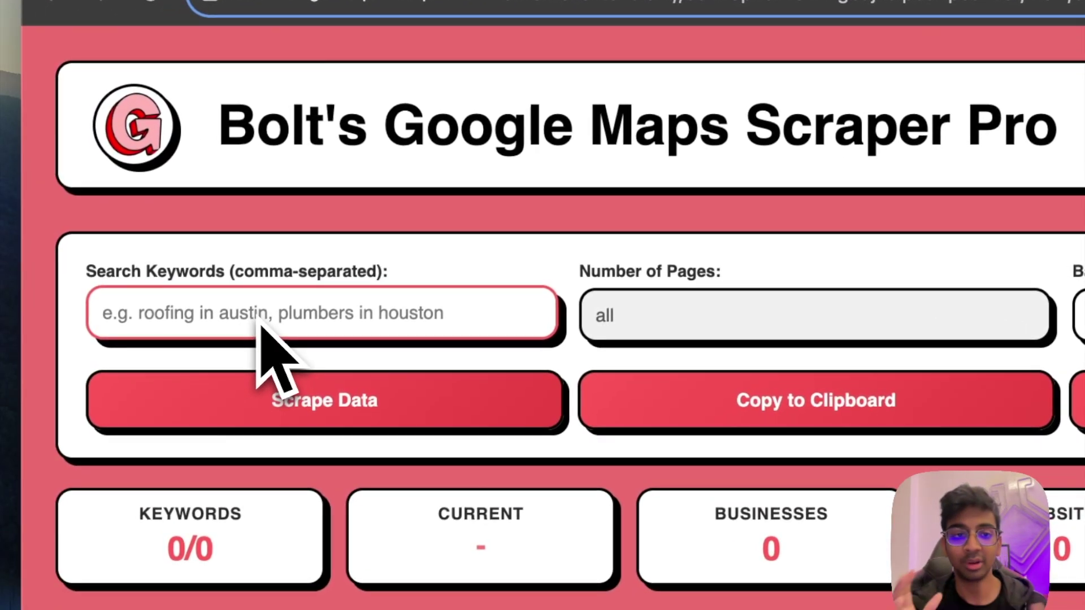
pyautogui.write('chiropractors in New York')
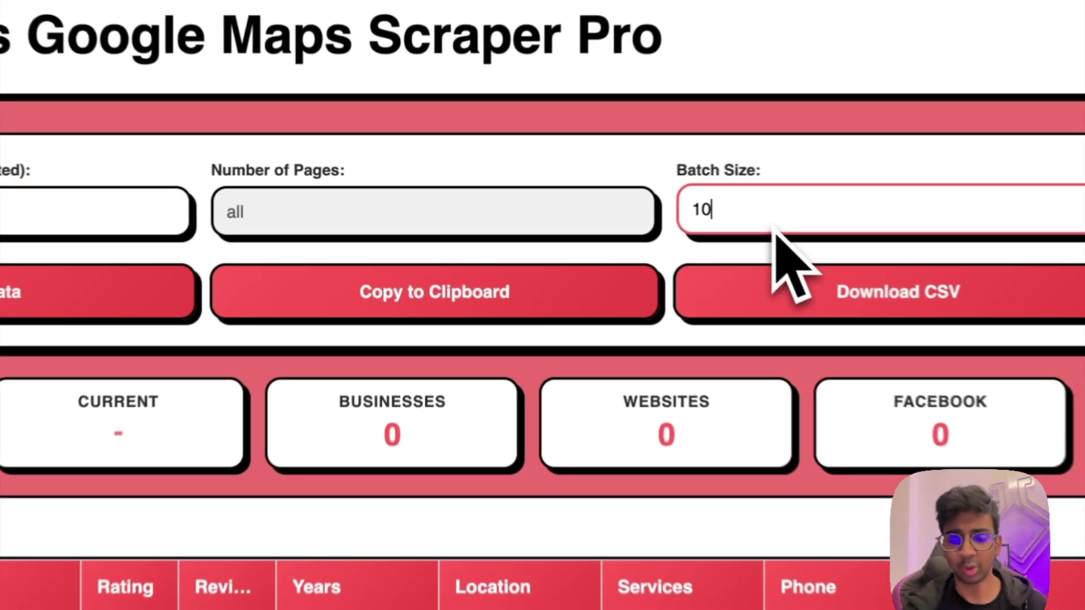
pyautogui.click(666, 197)
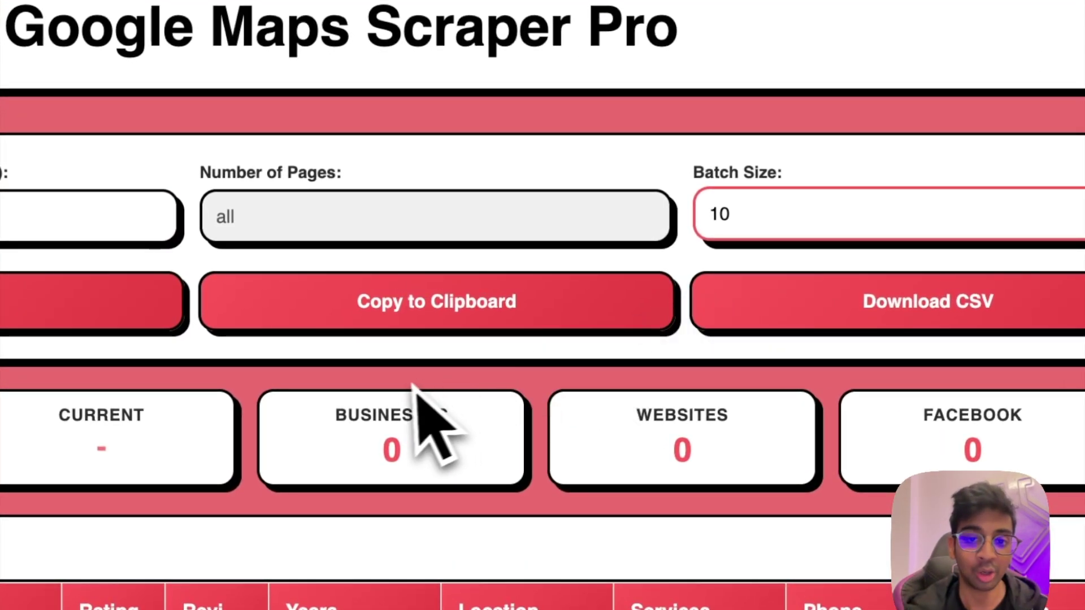
pyautogui.click(93, 299)
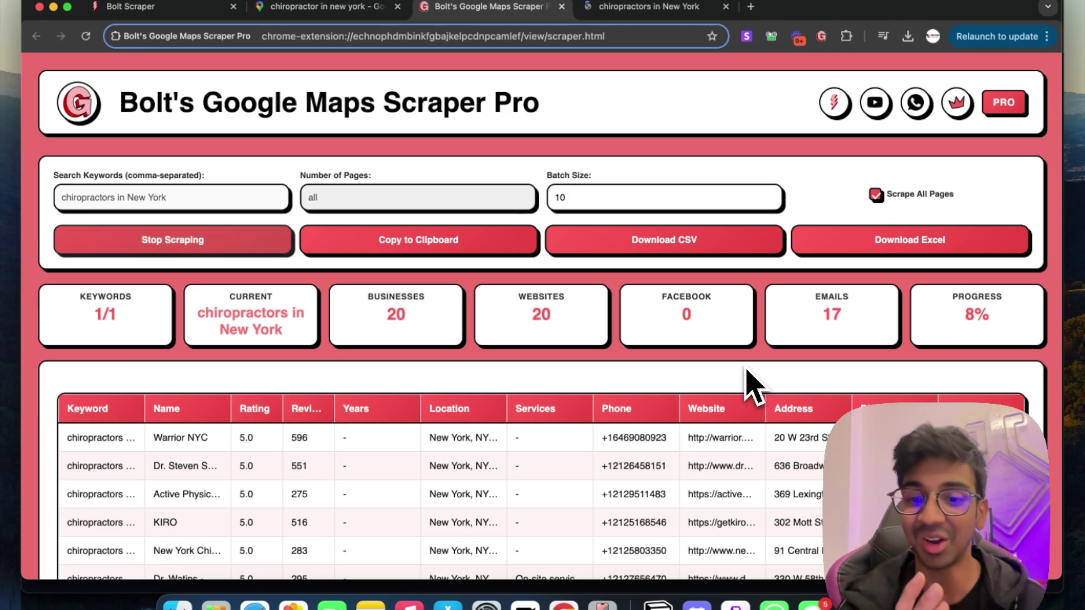
pyautogui.scroll(-5, 780, 408)
pyautogui.scroll(-2, 747, 407)
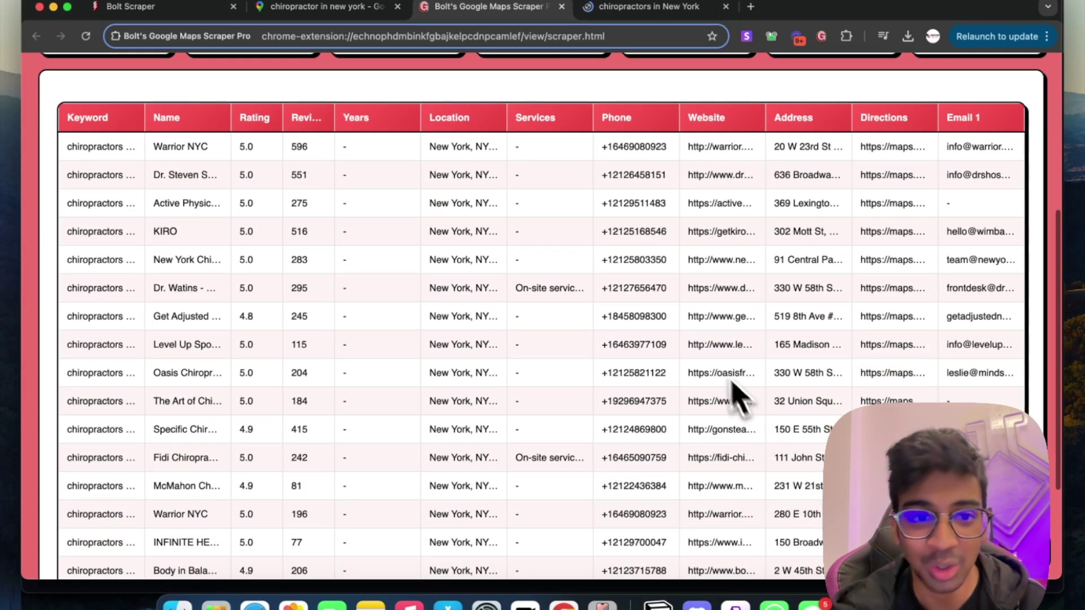
pyautogui.scroll(6, 720, 364)
pyautogui.scroll(-3, 475, 357)
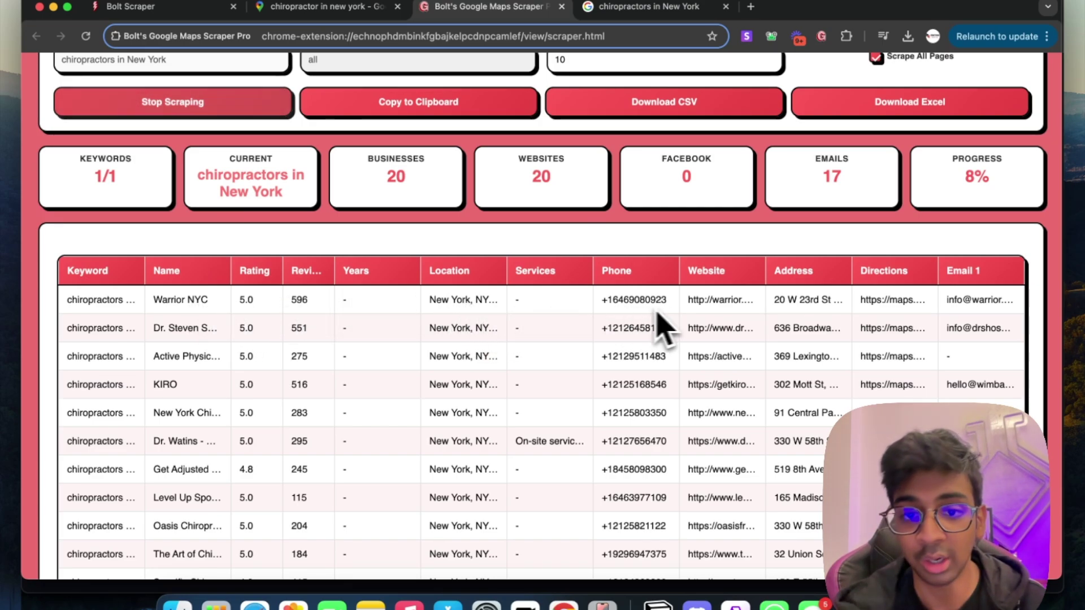
pyautogui.hscroll(8, 710, 322)
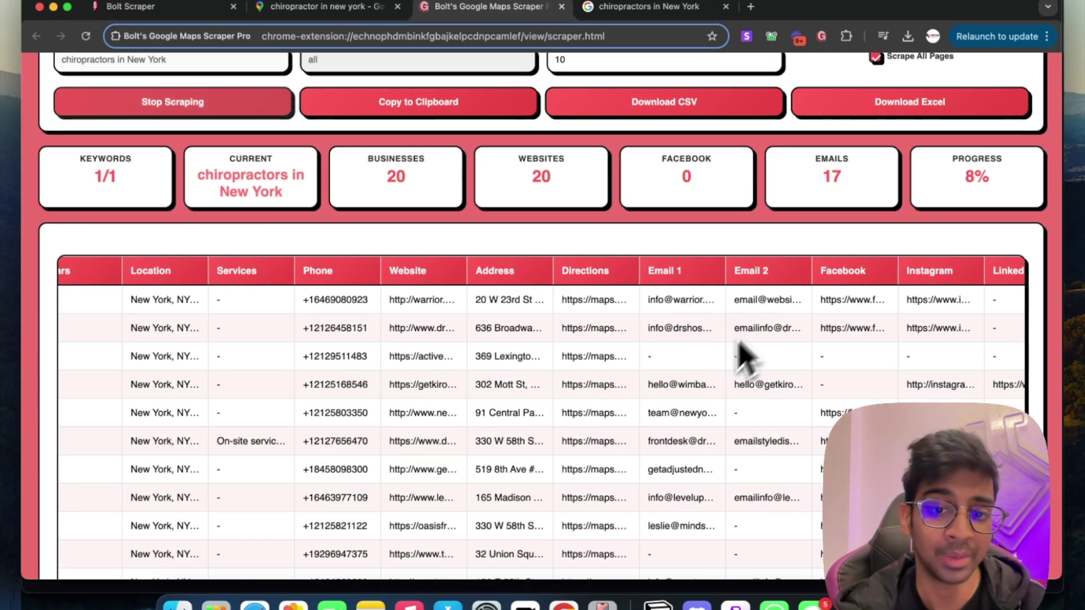
pyautogui.scroll(-4, 737, 356)
pyautogui.scroll(-3, 710, 397)
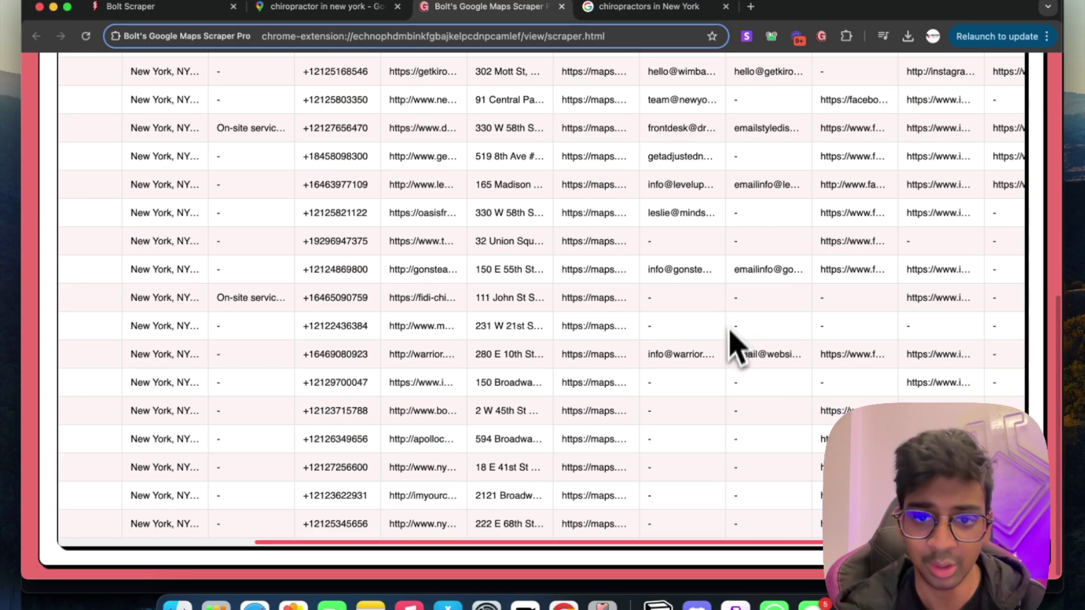
pyautogui.scroll(-3, 721, 340)
pyautogui.scroll(8, 747, 356)
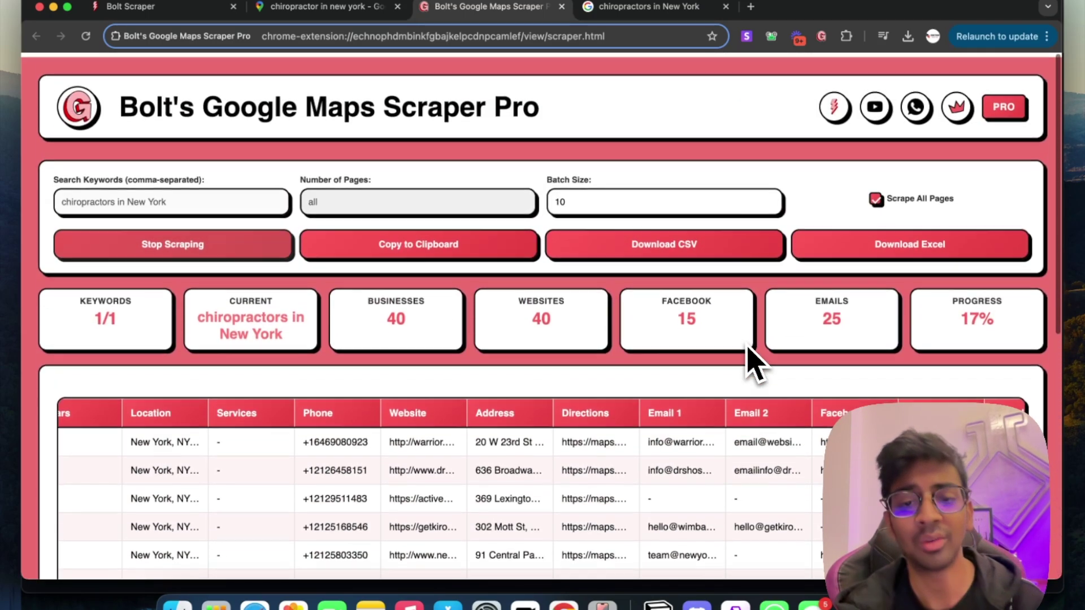
pyautogui.scroll(-5, 755, 363)
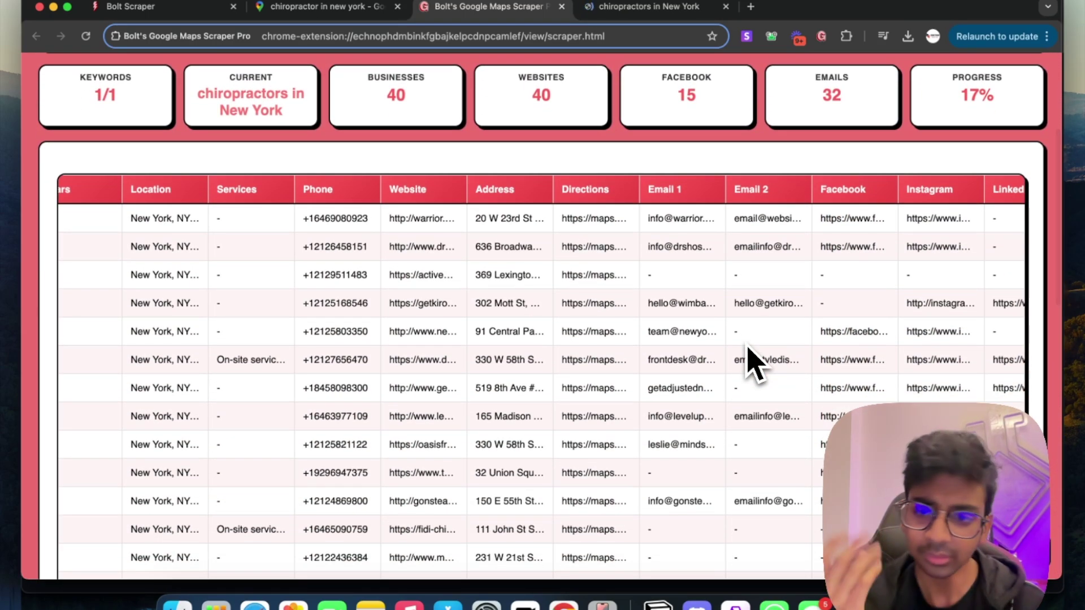
pyautogui.hscroll(5, 754, 363)
pyautogui.hscroll(3, 847, 339)
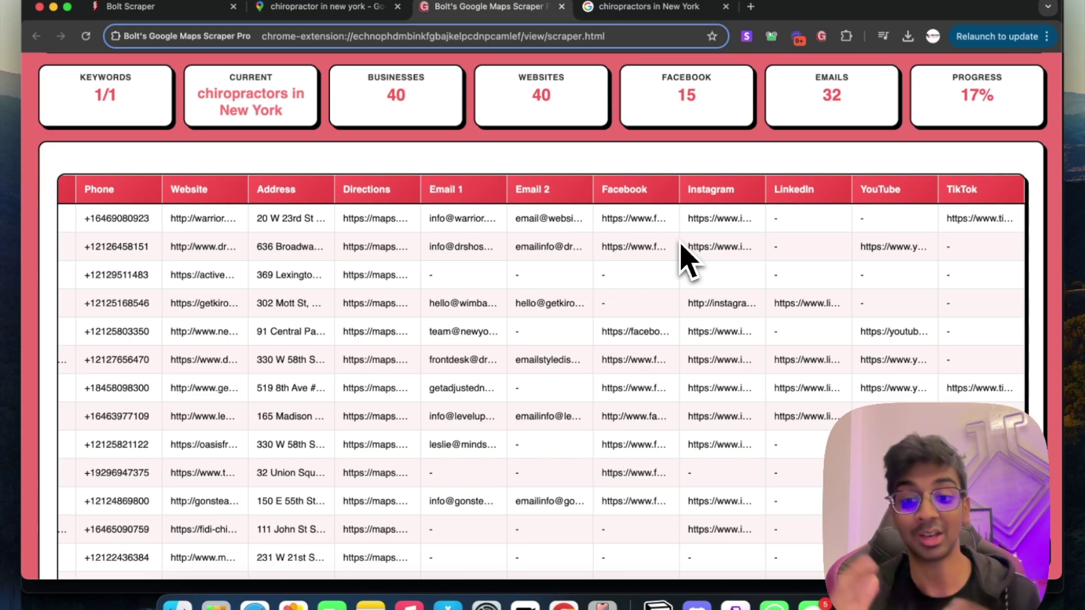
pyautogui.scroll(-8, 687, 259)
pyautogui.scroll(-5, 603, 314)
pyautogui.scroll(-5, 552, 340)
pyautogui.scroll(-3, 525, 407)
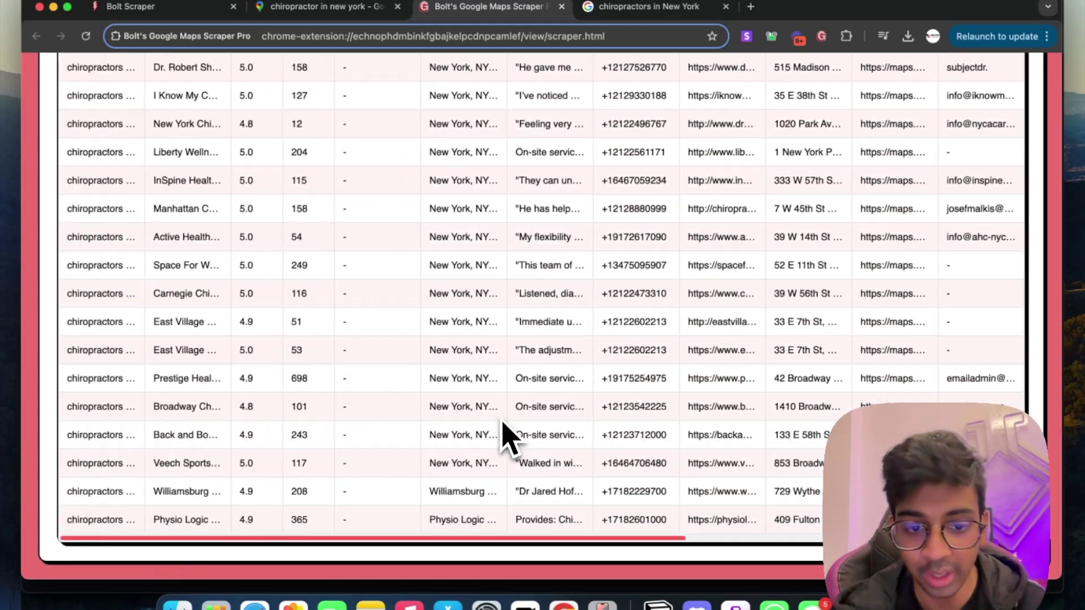
pyautogui.scroll(5, 509, 428)
pyautogui.scroll(10, 509, 428)
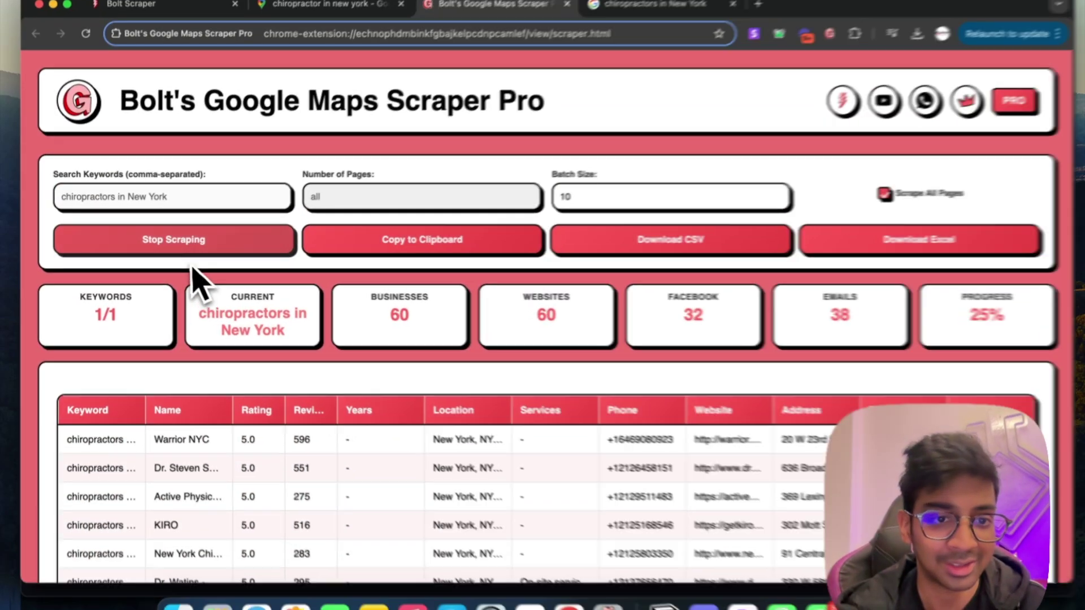
# Stop scraping at 60 businesses and open the downloaded scraped_data.csv in Numbers
pyautogui.click(173, 240)
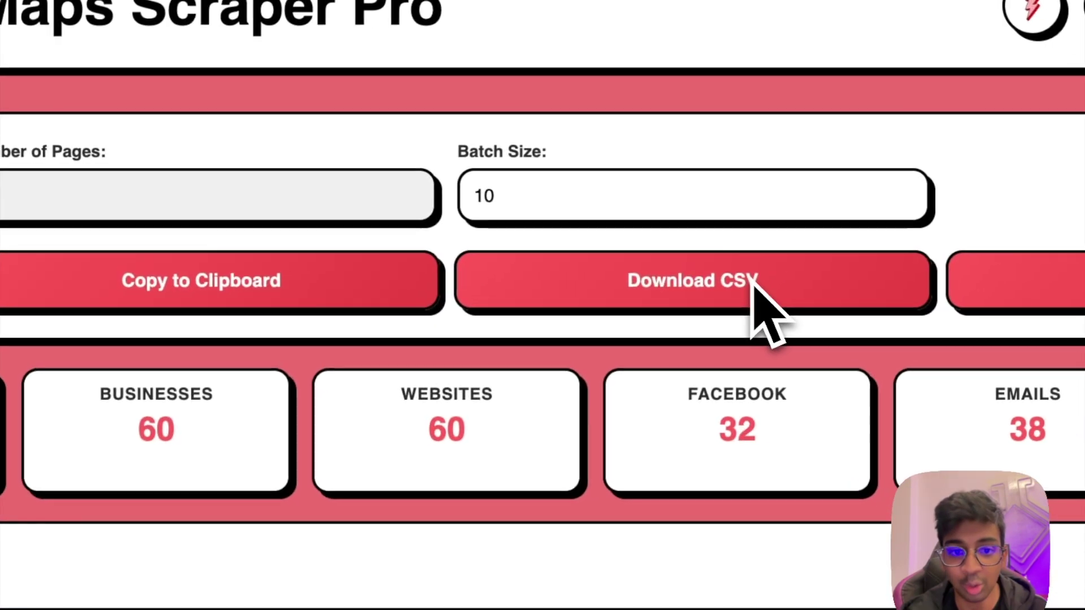
pyautogui.click(757, 291)
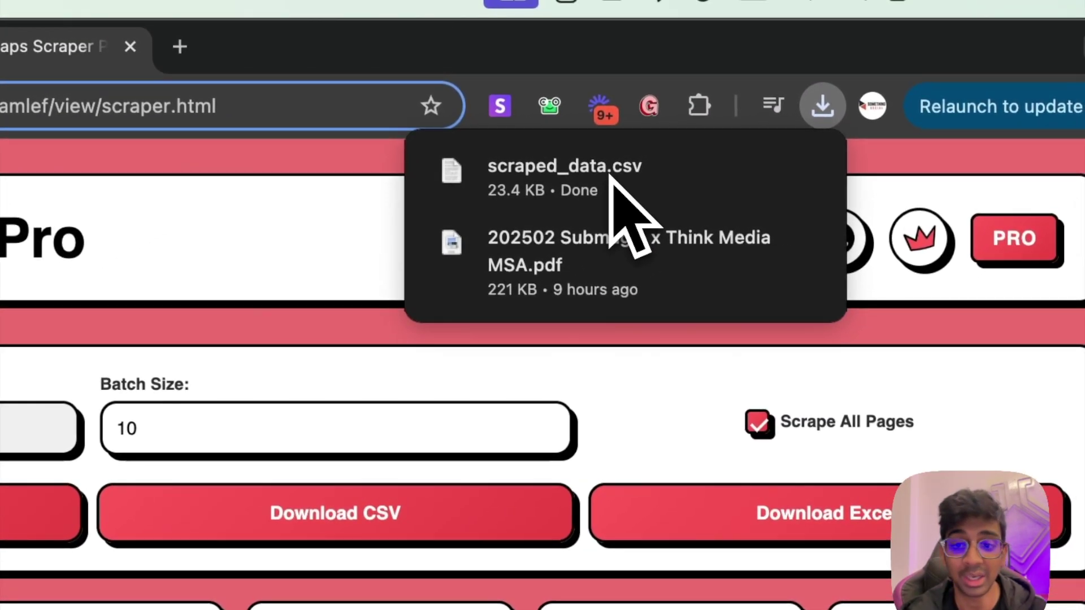
pyautogui.click(608, 176)
pyautogui.scroll(2, 604, 286)
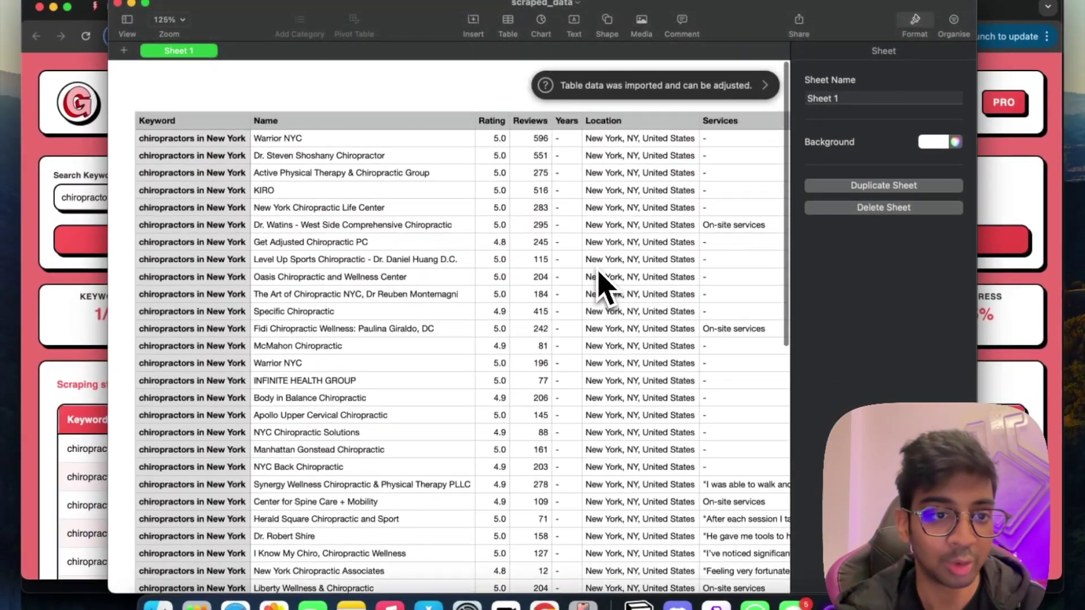
pyautogui.hscroll(5, 552, 280)
pyautogui.scroll(-10, 512, 330)
pyautogui.scroll(3, 518, 373)
pyautogui.hscroll(-3, 522, 377)
pyautogui.scroll(-10, 521, 377)
pyautogui.hscroll(-3, 522, 377)
pyautogui.hscroll(6, 522, 378)
pyautogui.scroll(10, 521, 377)
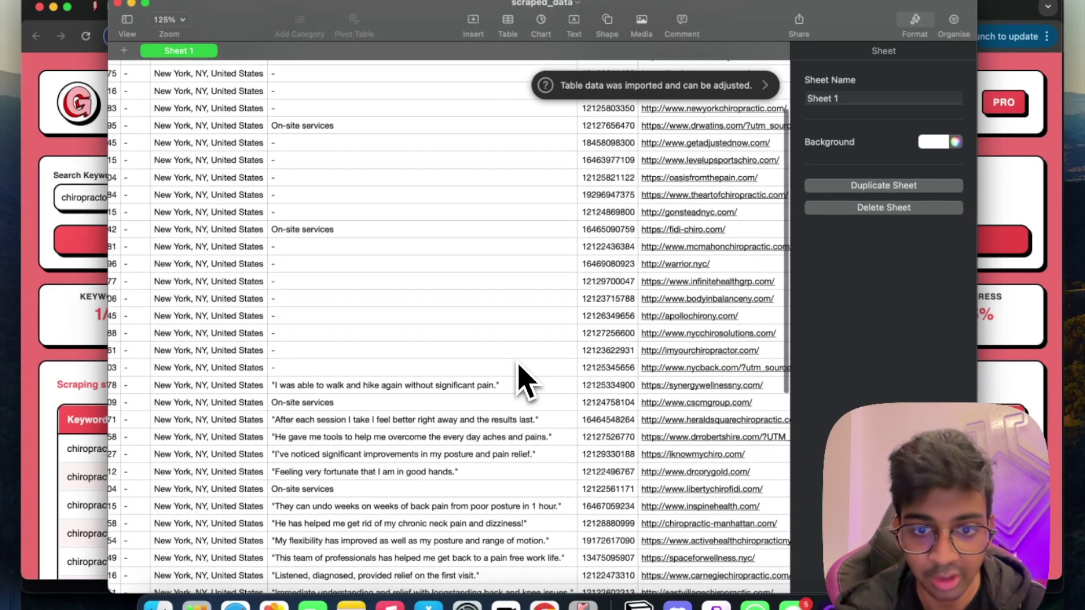
pyautogui.scroll(5, 522, 377)
pyautogui.hscroll(5, 522, 372)
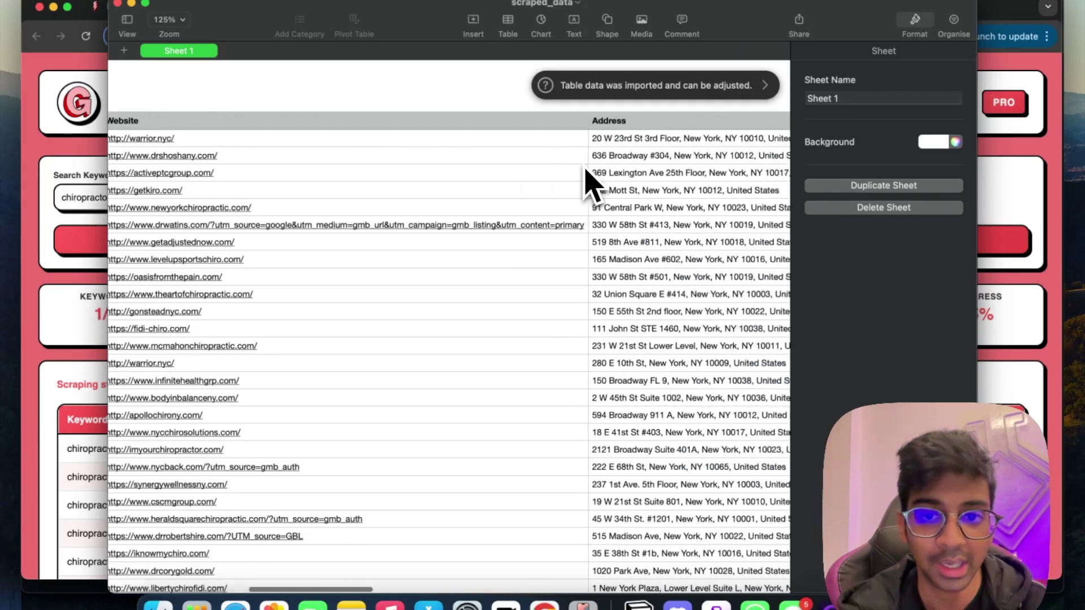
pyautogui.hscroll(8, 593, 181)
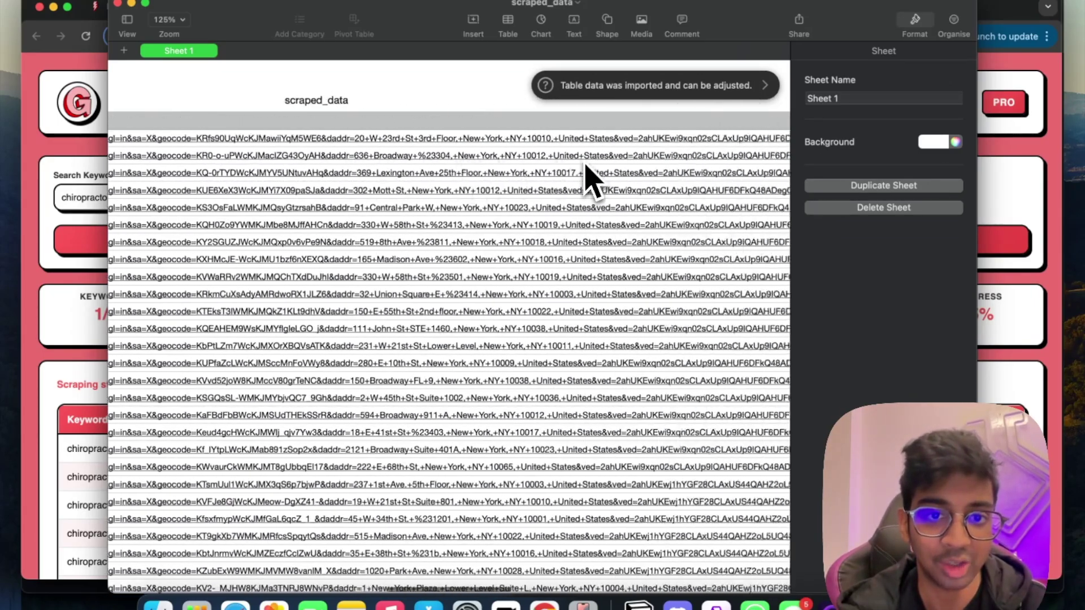
pyautogui.hscroll(8, 592, 181)
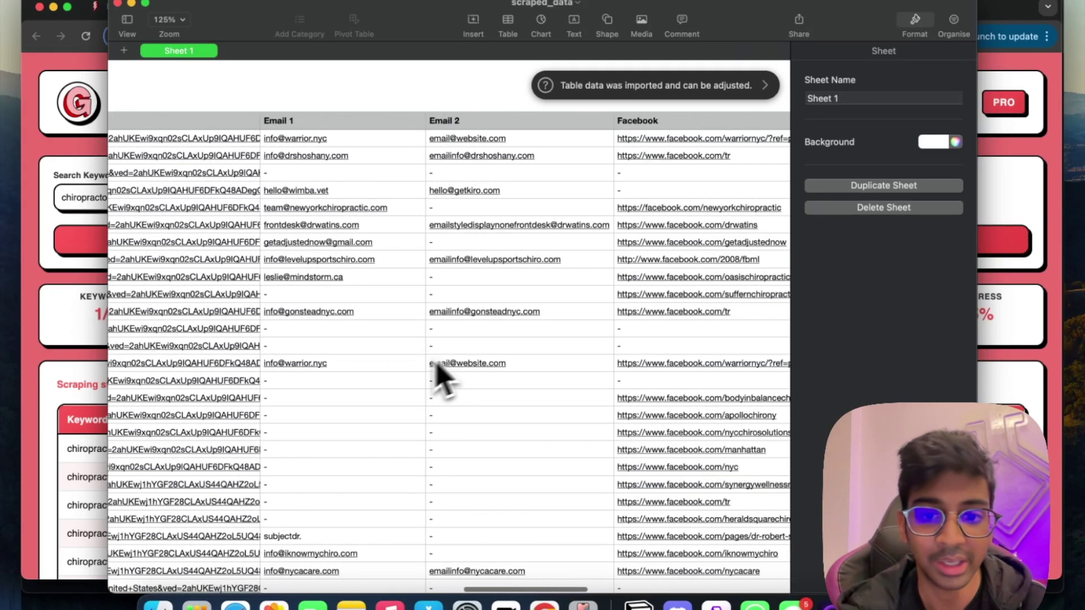
pyautogui.hscroll(5, 526, 364)
pyautogui.hscroll(5, 526, 365)
pyautogui.hscroll(3, 526, 365)
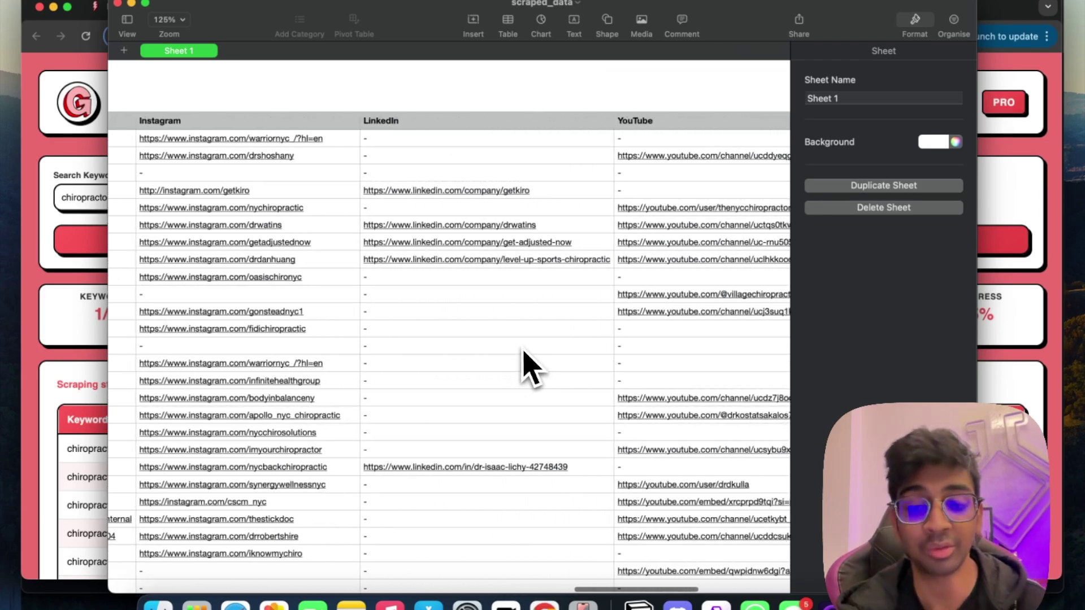
pyautogui.hscroll(4, 530, 367)
# Close the reviewed scraped_data sheet in Numbers with Cmd+W
pyautogui.press('super+w')
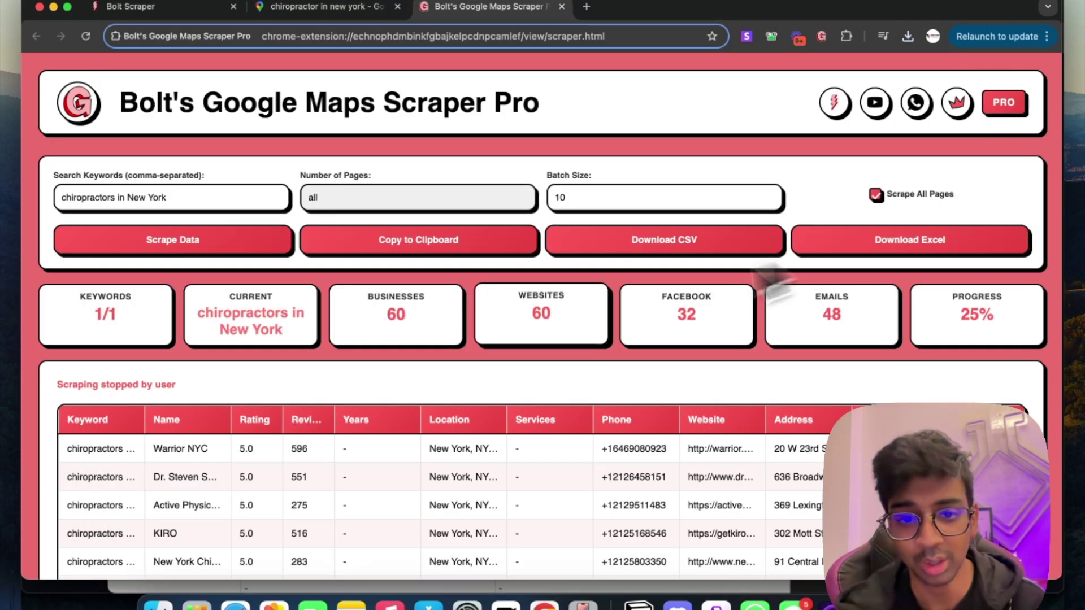
pyautogui.scroll(-8, 594, 339)
pyautogui.scroll(8, 616, 339)
pyautogui.scroll(2, 616, 339)
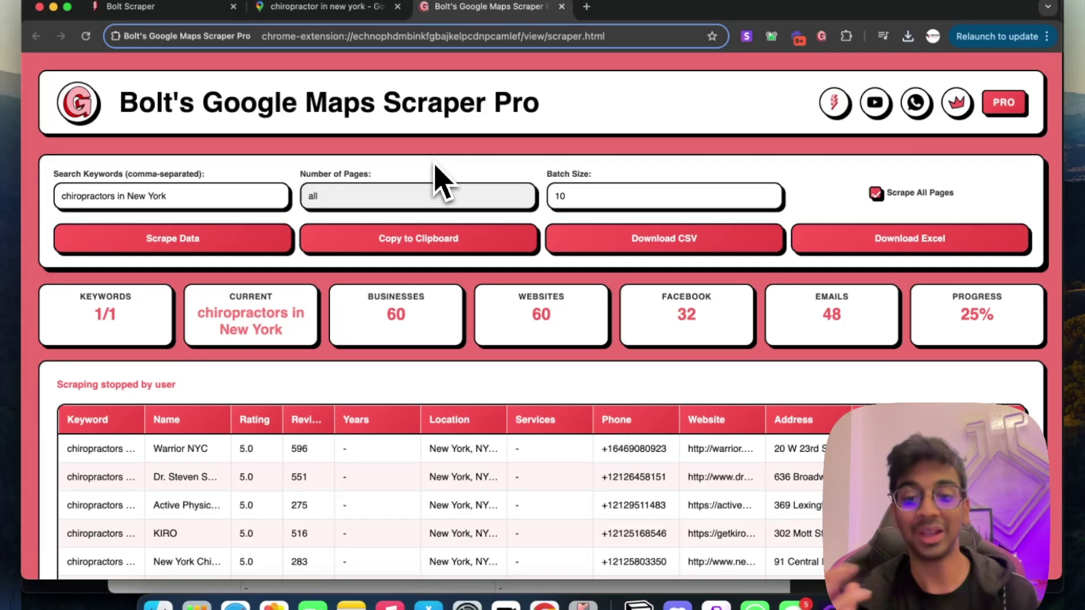
# Return to the Bolt Scraper site to view the Free, $59 and $129 plans
pyautogui.click(131, 6)
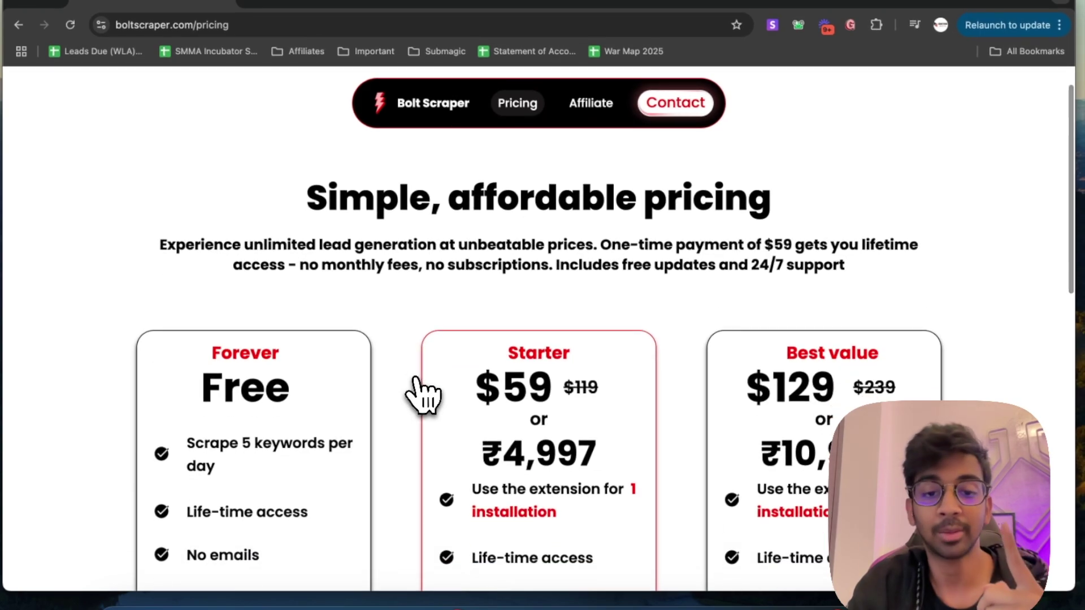
pyautogui.scroll(-1, 424, 394)
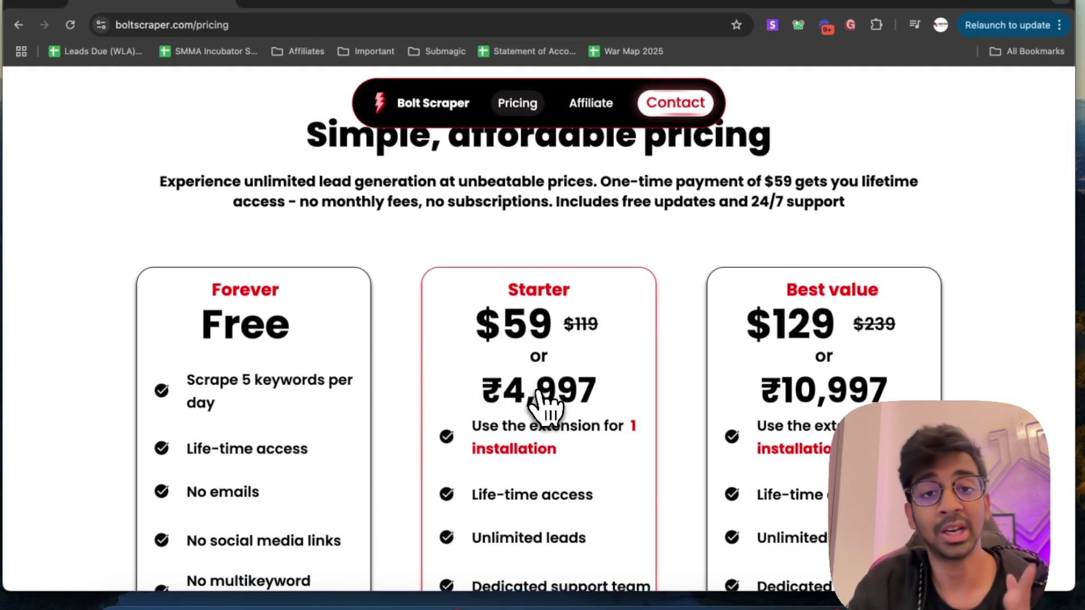
pyautogui.scroll(-2, 543, 381)
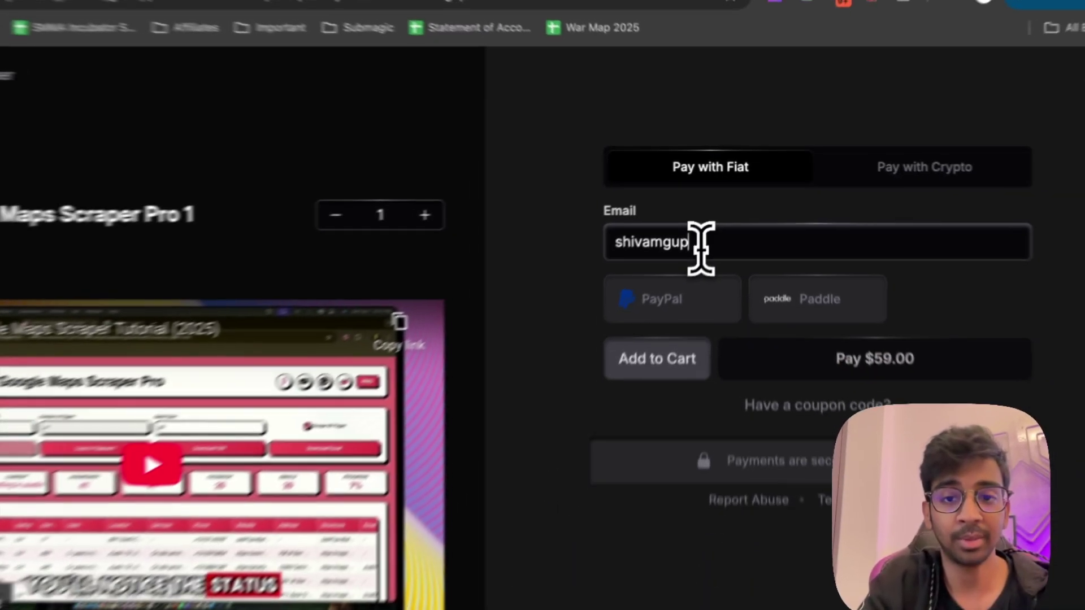
# Correct the email, choose Paddle, apply the SHIVAM coupon, and proceed to pay $56.05
pyautogui.press('BackSpace')
pyautogui.press('BackSpace')
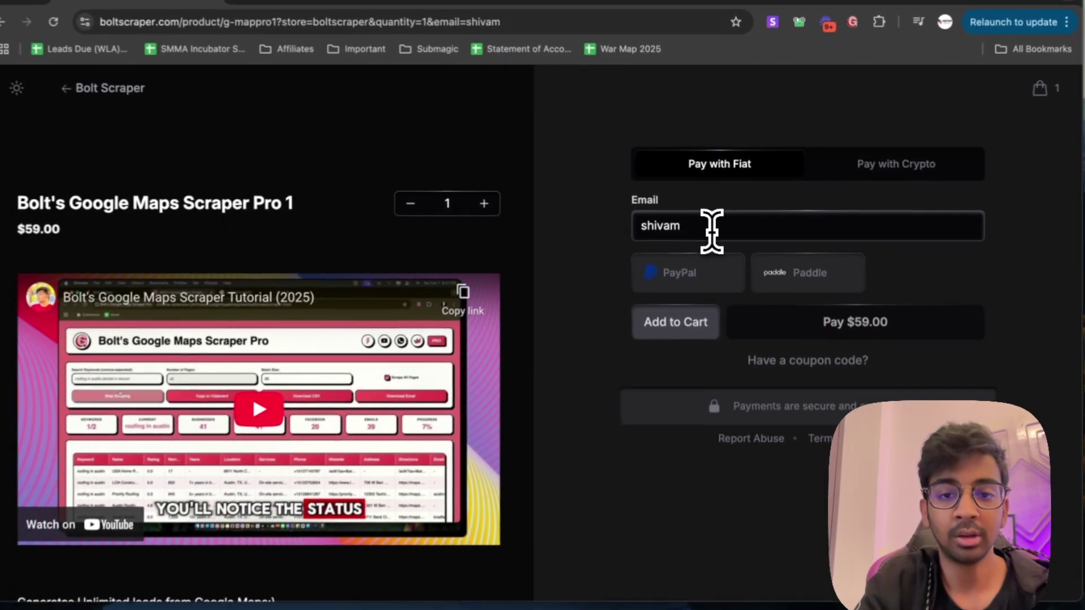
pyautogui.write('@onelinelabs')
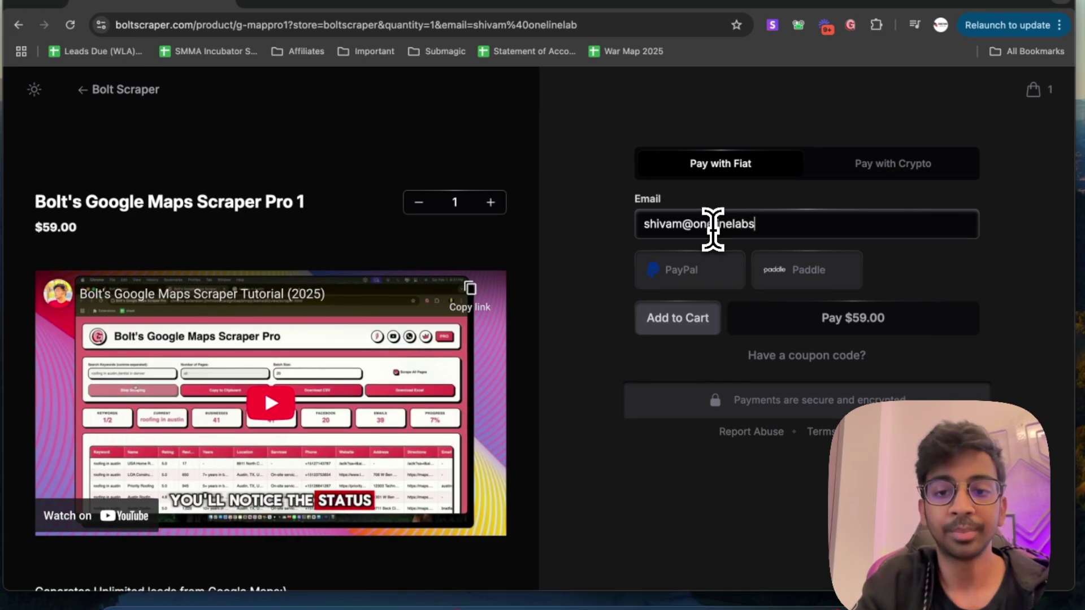
pyautogui.write('m')
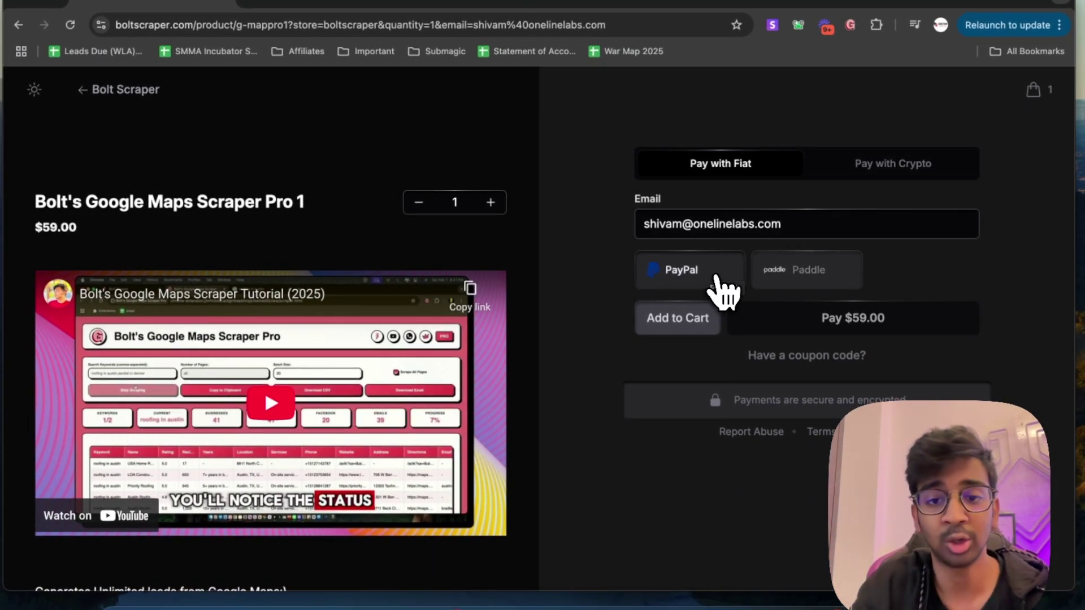
pyautogui.click(780, 276)
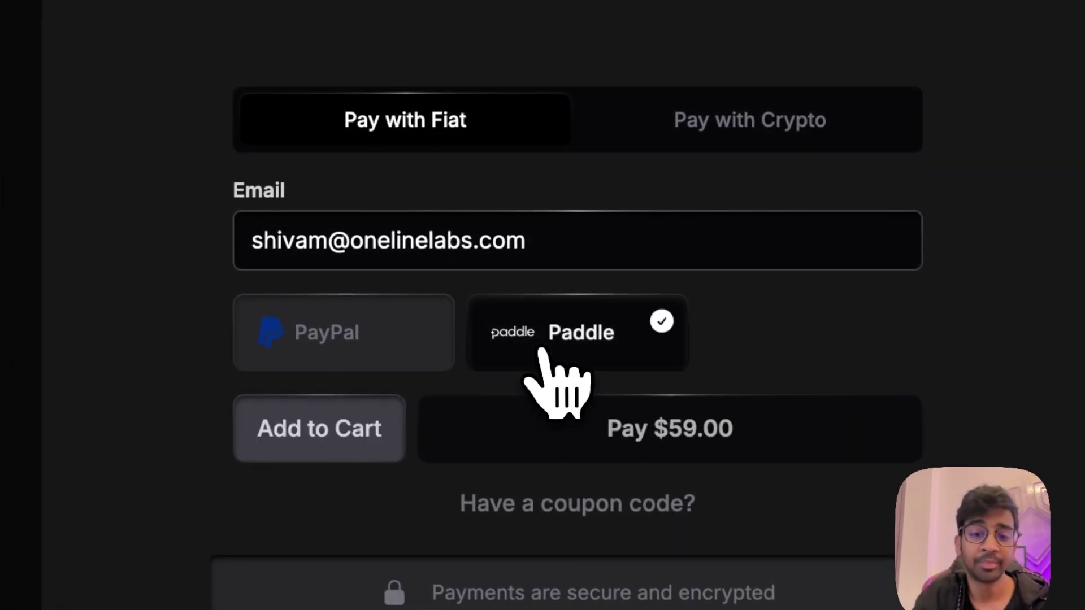
pyautogui.click(568, 504)
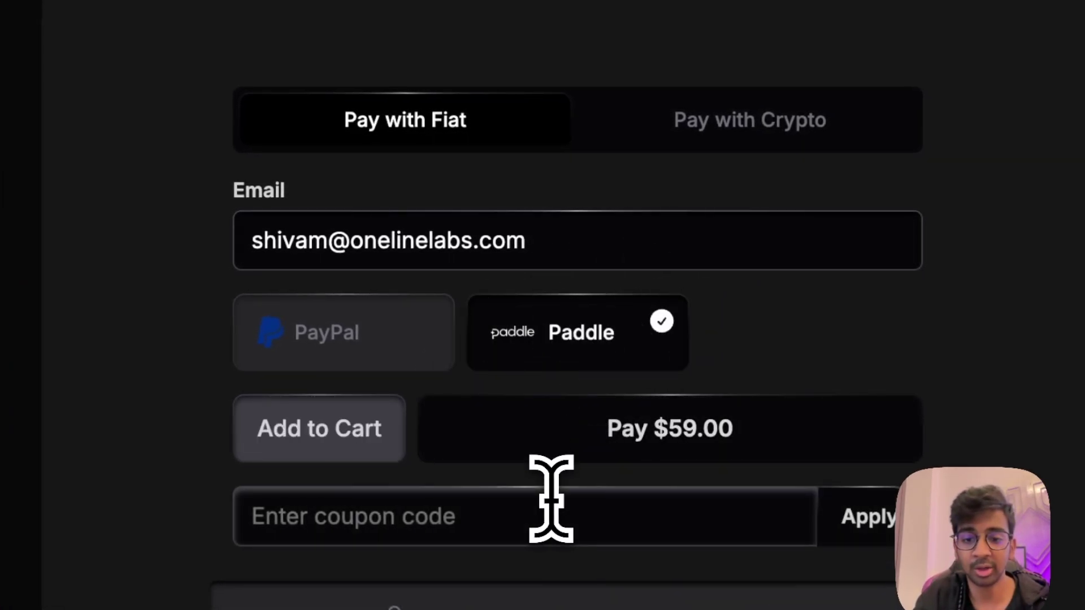
pyautogui.click(526, 513)
pyautogui.write('SHIVAM')
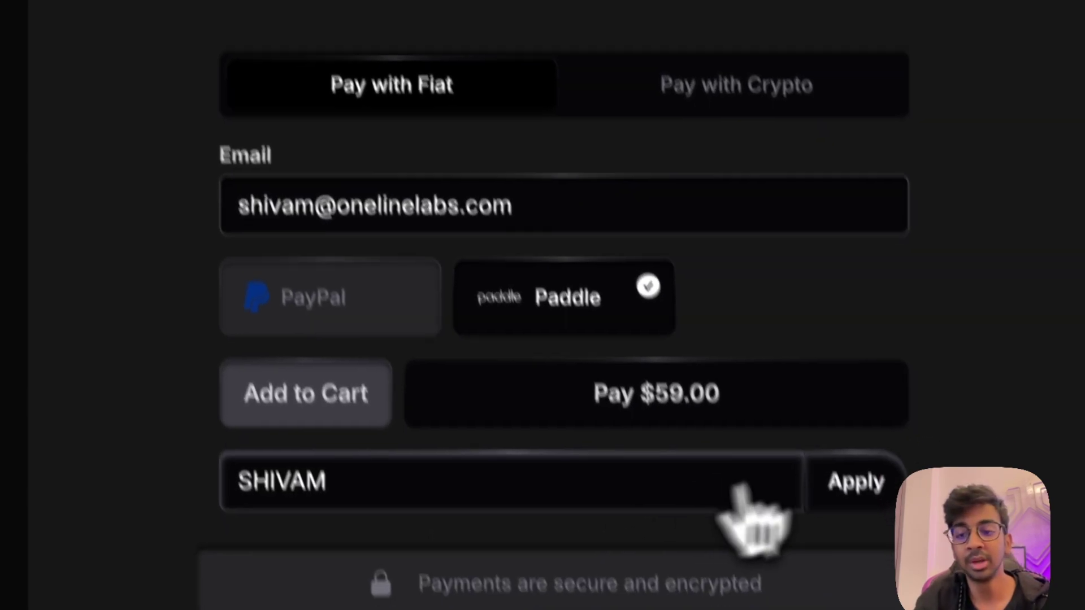
pyautogui.click(868, 516)
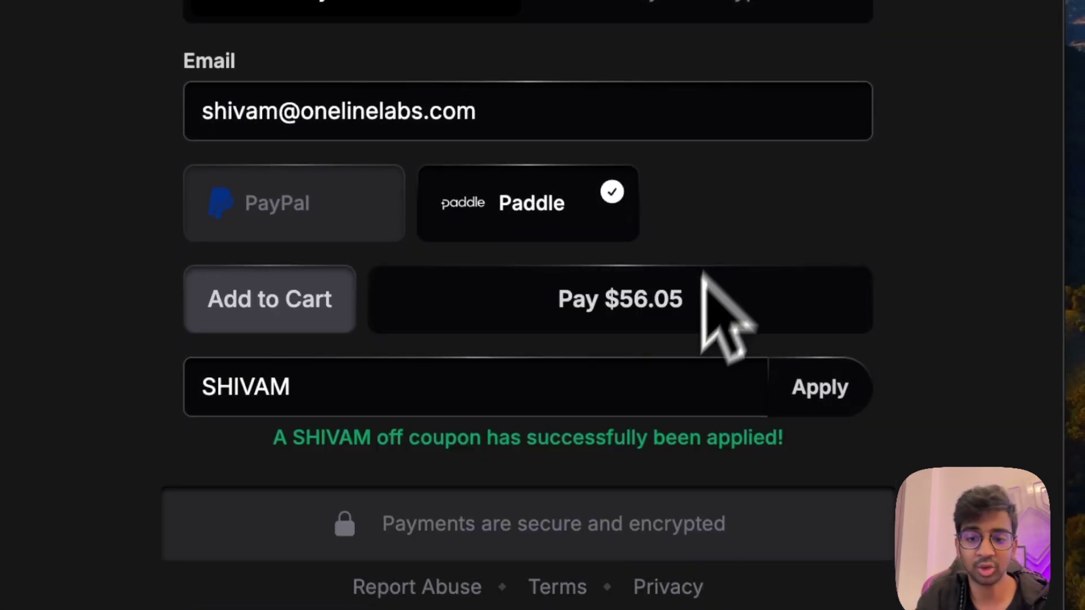
pyautogui.click(702, 316)
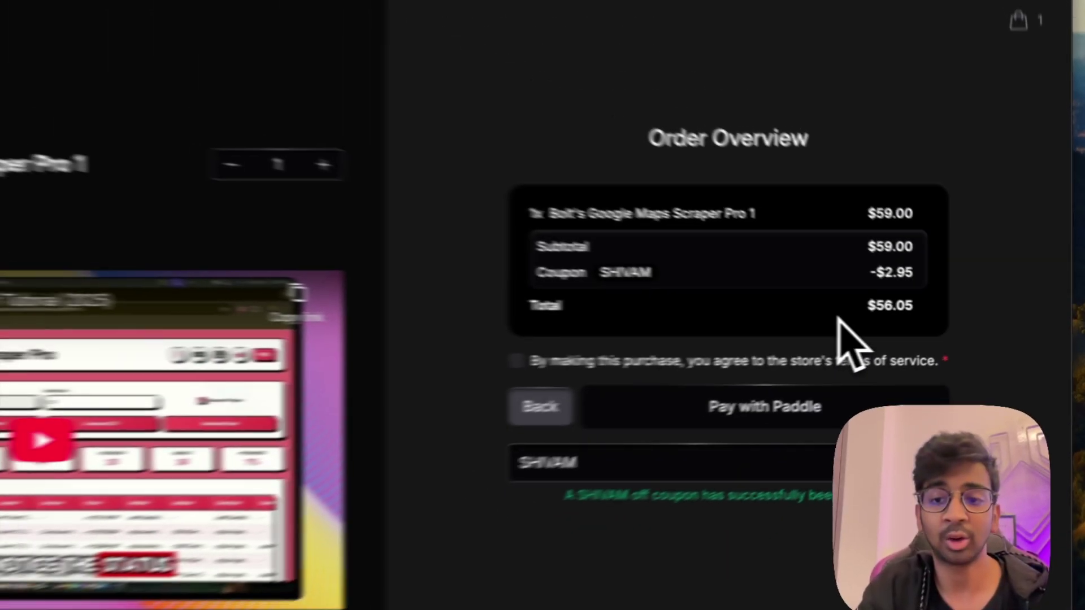
pyautogui.scroll(-2, 768, 311)
pyautogui.scroll(-1, 768, 311)
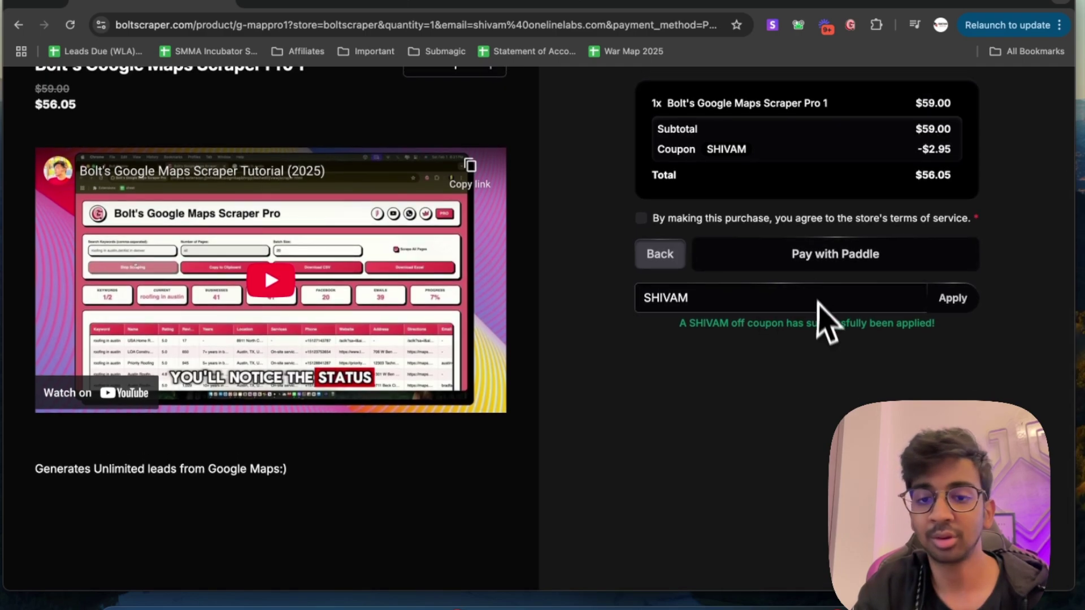
pyautogui.scroll(2, 768, 310)
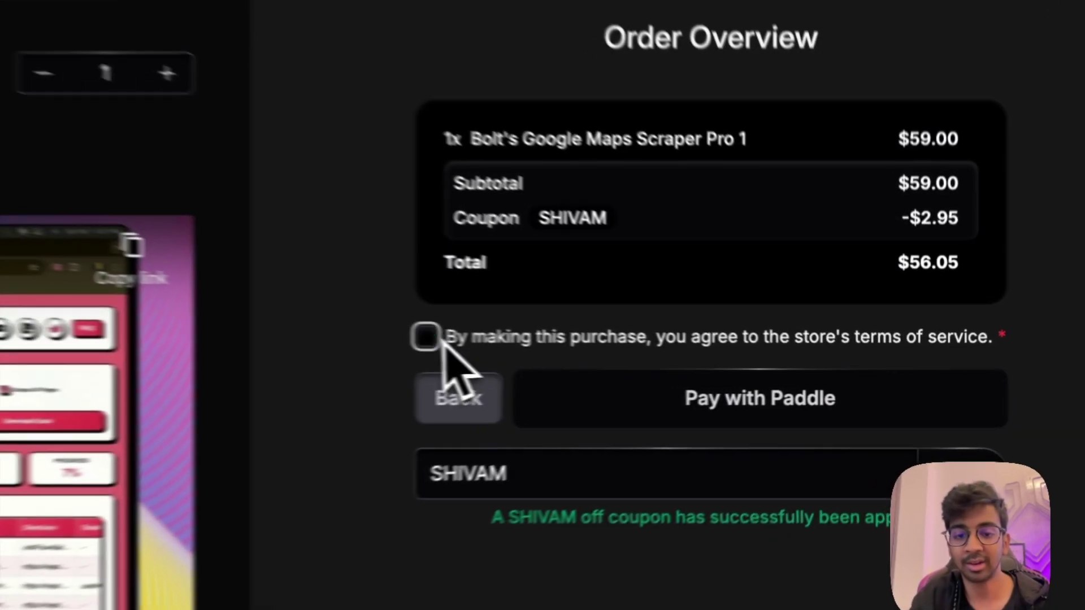
# Accept the terms of service on the $56.05 order overview
pyautogui.click(427, 338)
pyautogui.scroll(-2, 508, 424)
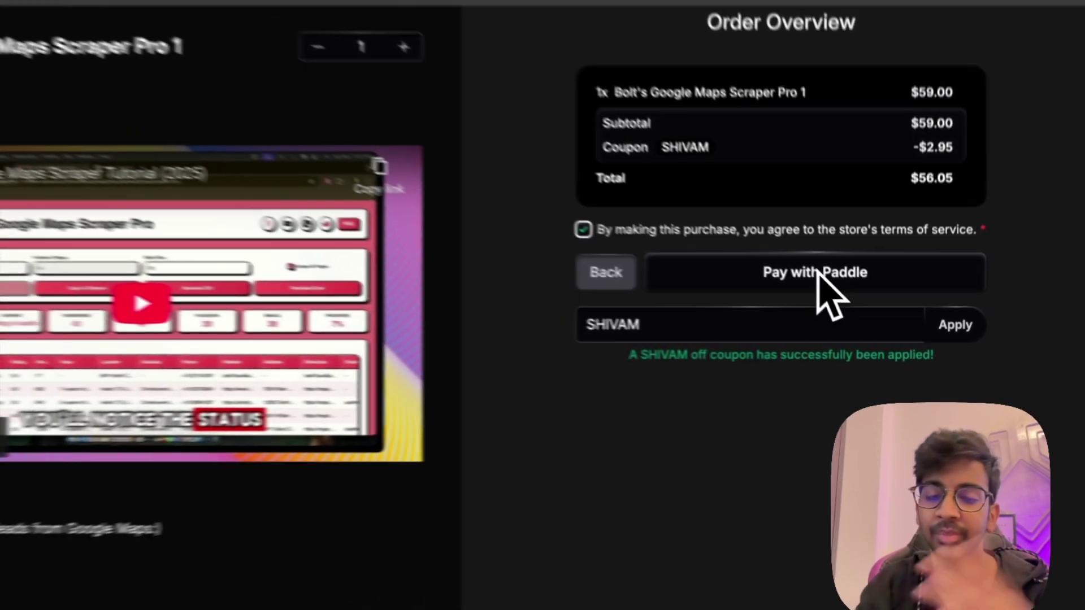
pyautogui.scroll(2, 839, 301)
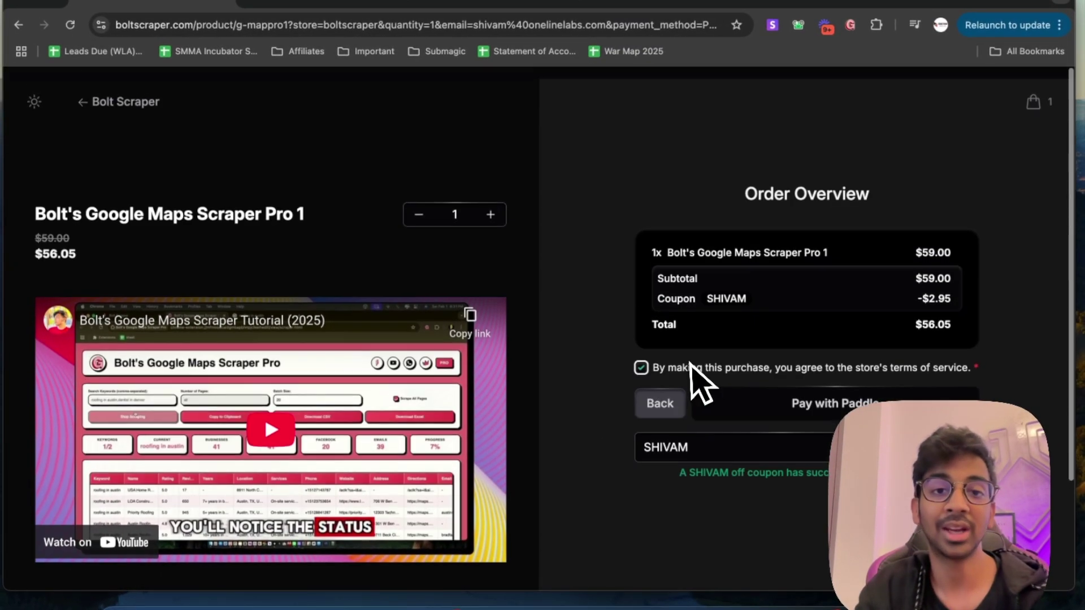